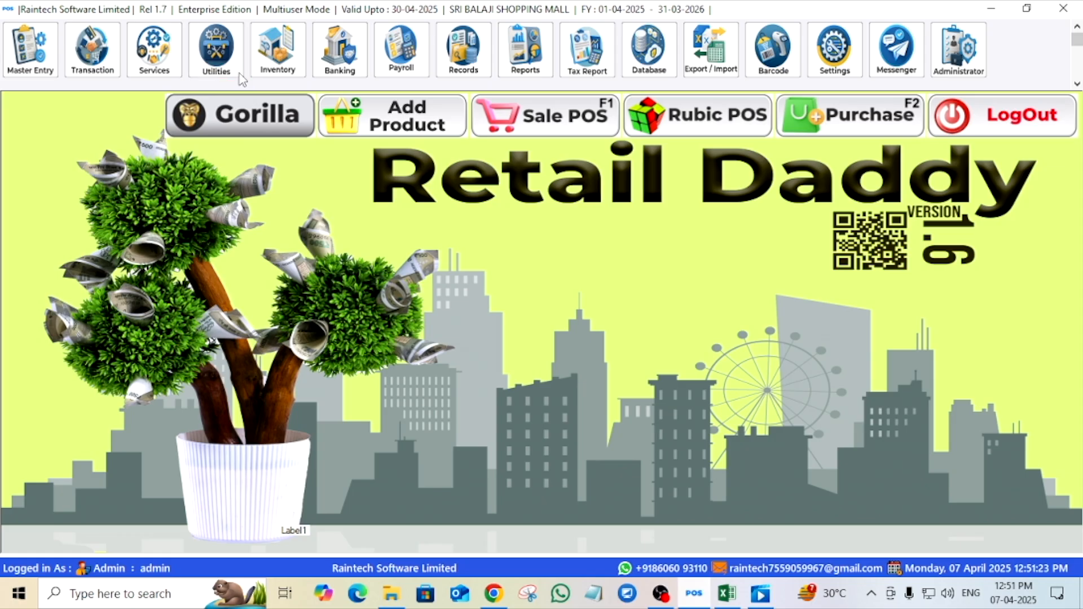
- Open the Utilities panel from the top toolbar to show the utility tool tiles
click(224, 62)
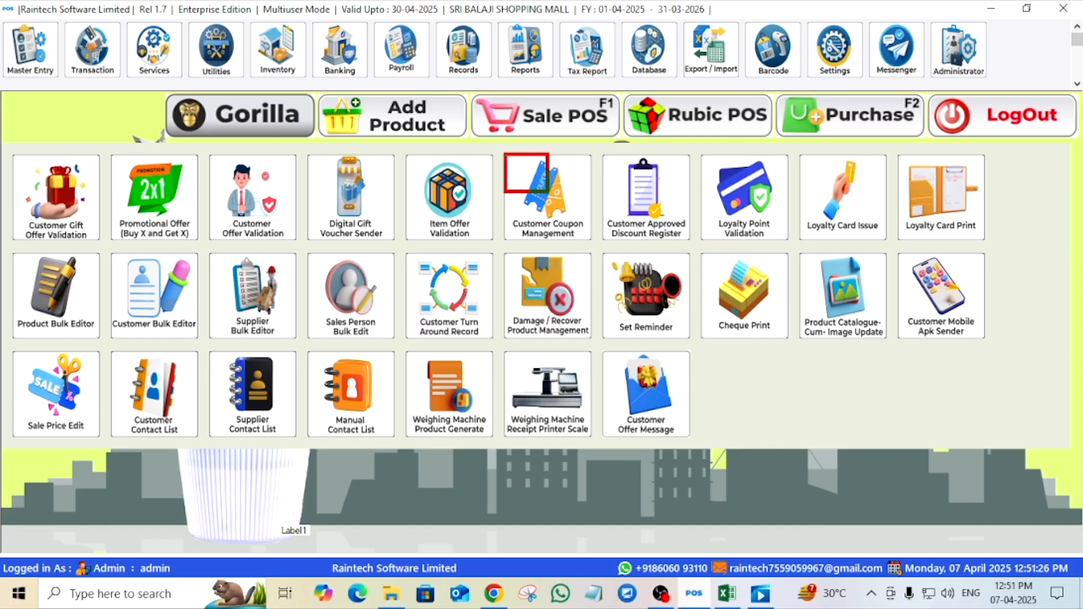
- Open Customer Coupon Management and search customer names for 'sre' to narrow to one customer
click(562, 226)
click(213, 59)
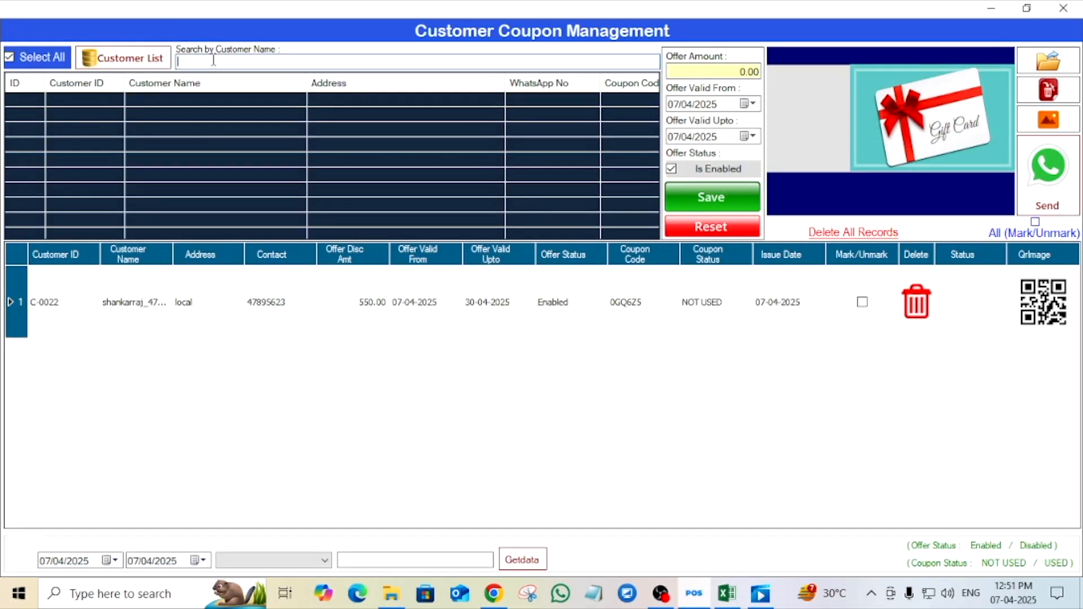
text(h)
key(BackSpace)
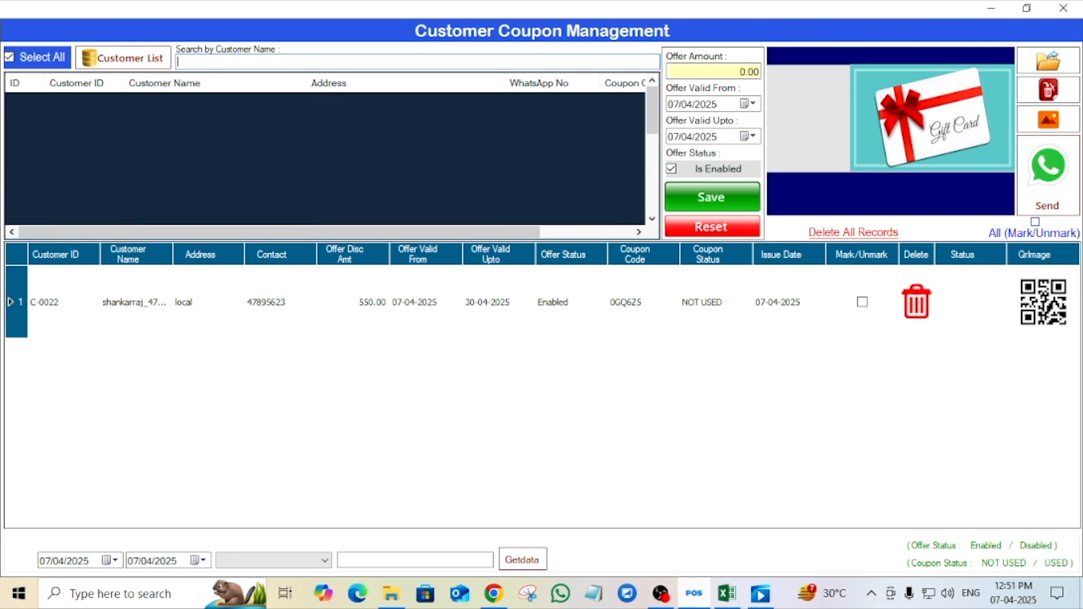
text(a)
key(BackSpace)
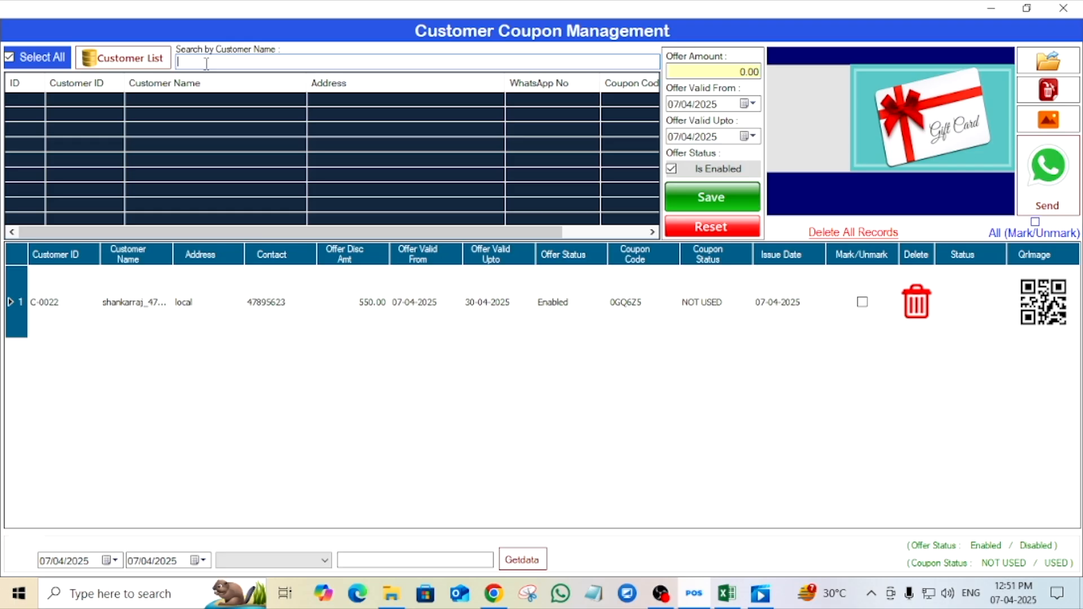
text(k)
key(BackSpace)
text(s)
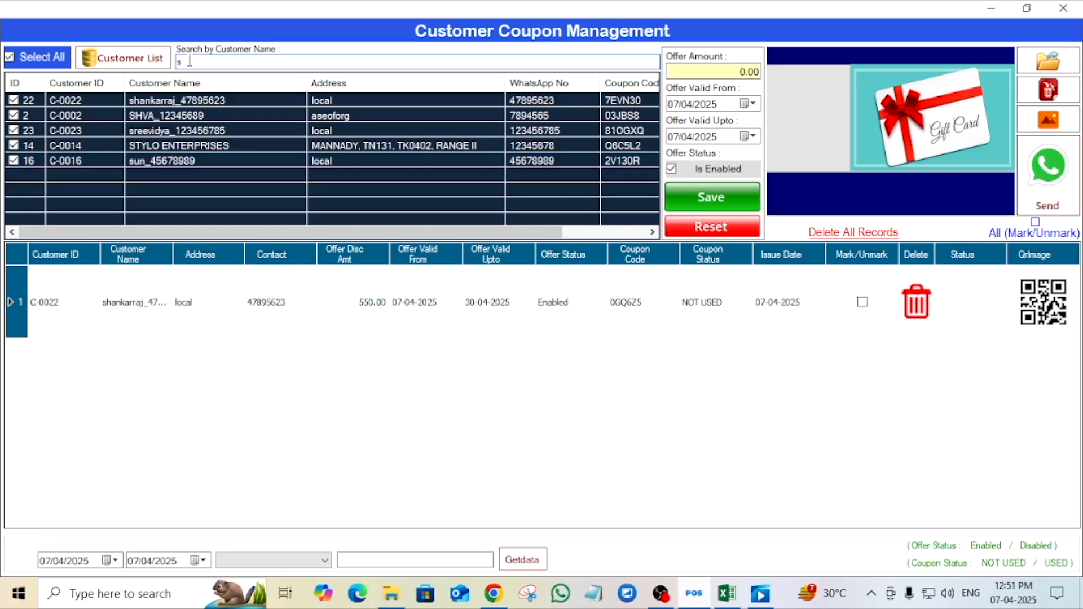
text(re)
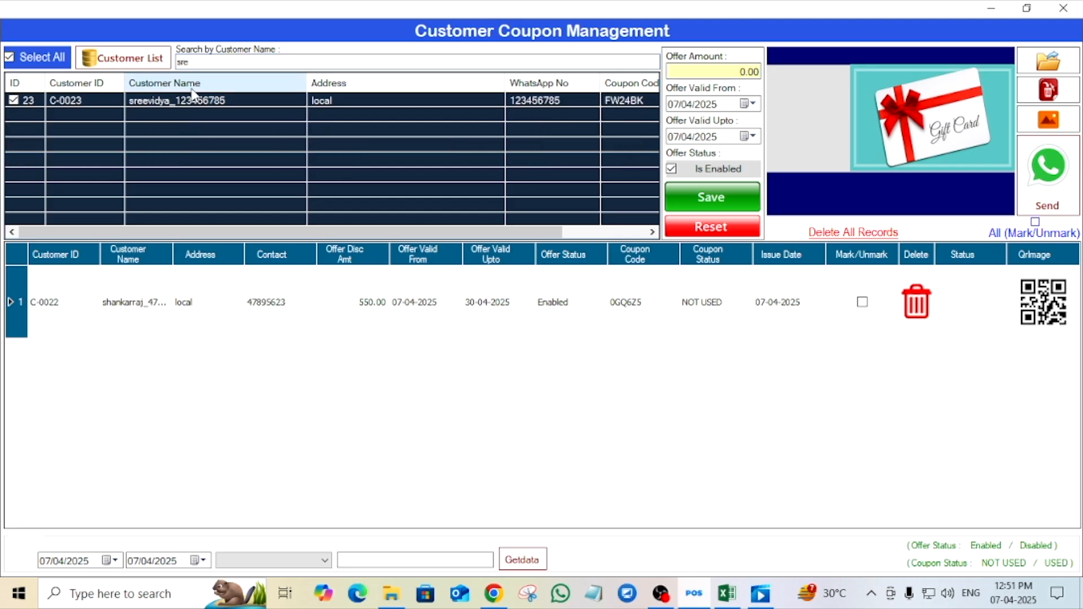
- Save a 350 offer-amount coupon valid up to 15 April 2025 for the selected customer
click(746, 71)
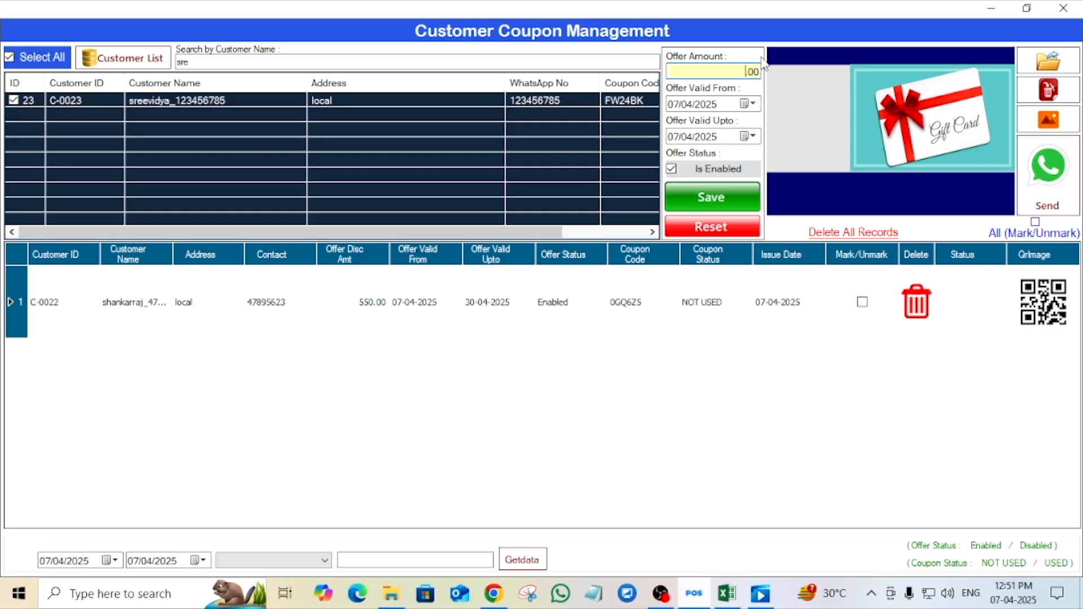
text(350)
click(686, 136)
mouse_move(666, 89)
mouse_down()
mouse_move(698, 86)
mouse_move(666, 88)
mouse_up()
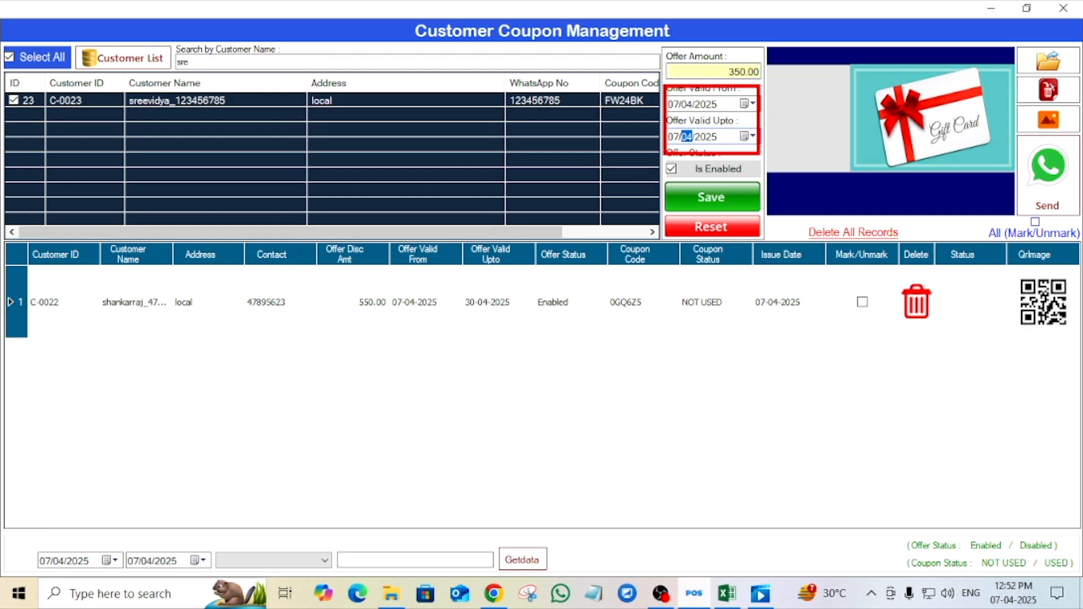
key(Escape)
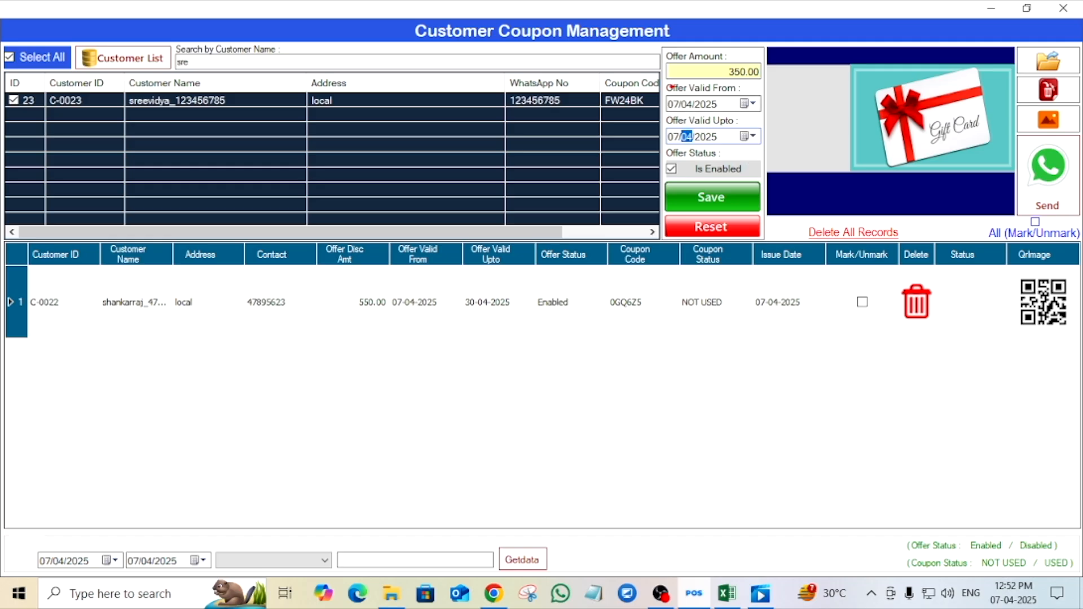
drag(667, 84, 766, 118)
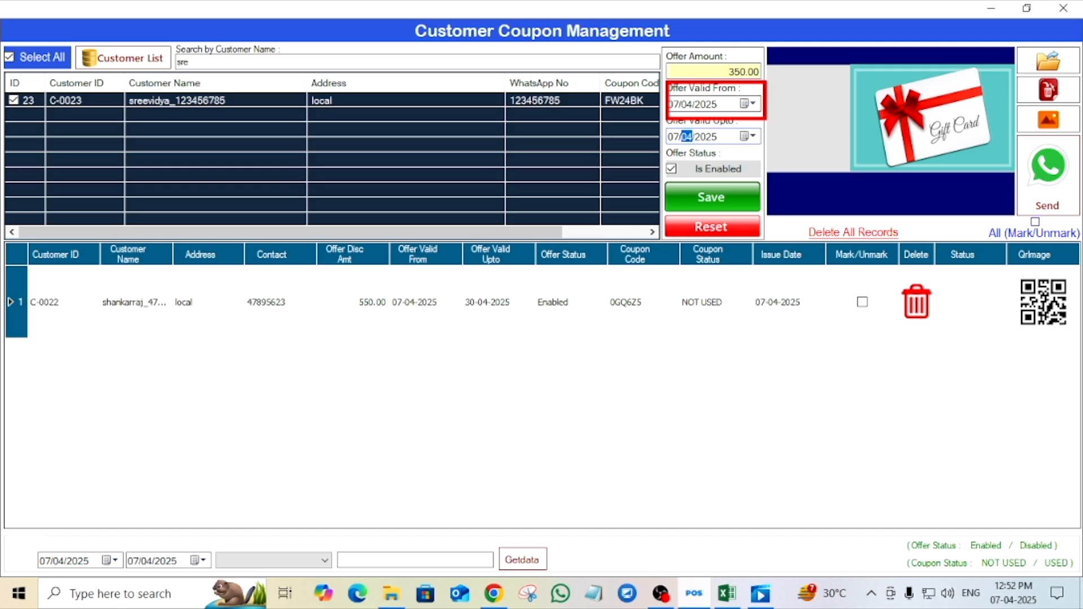
key(Escape)
click(710, 140)
click(751, 136)
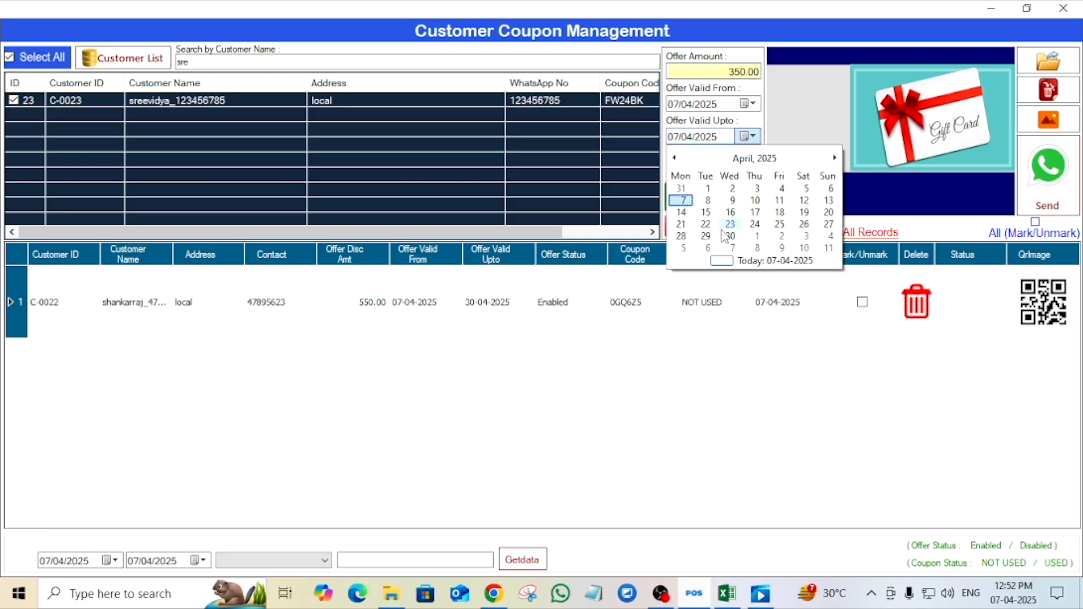
click(708, 211)
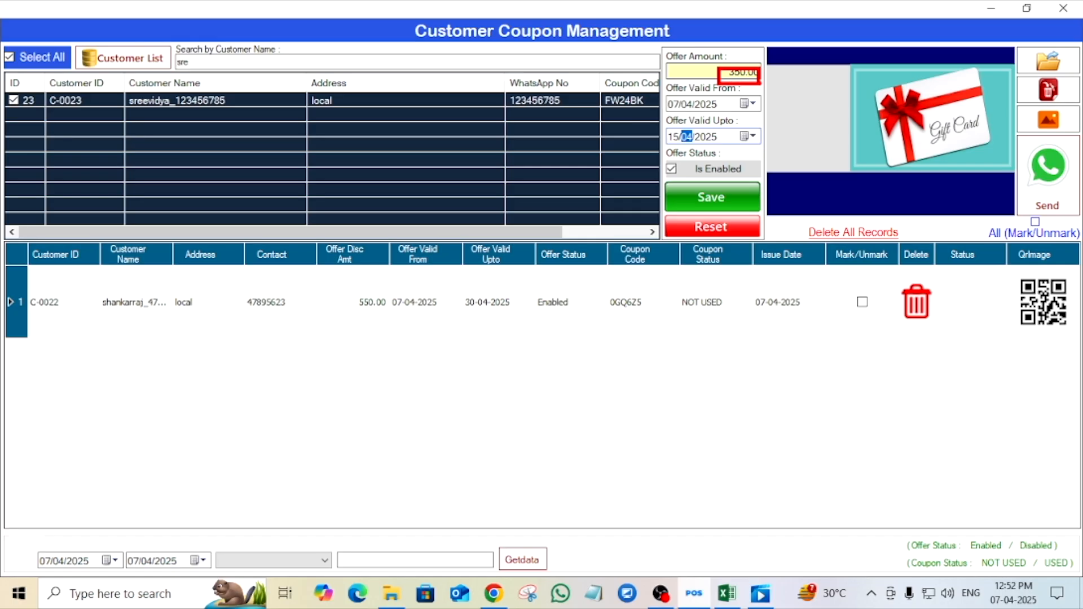
click(720, 205)
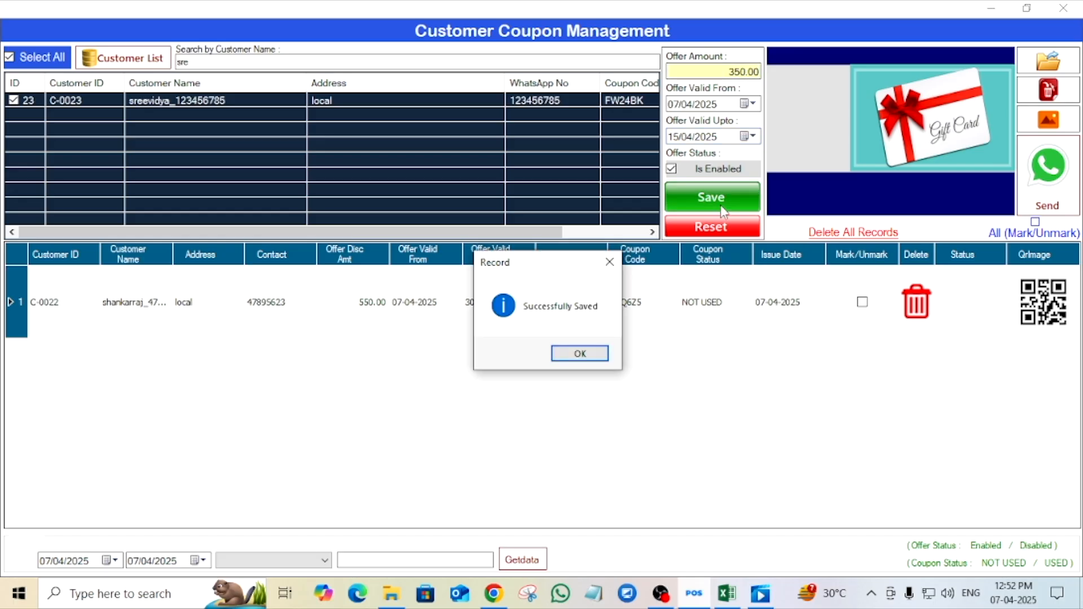
- Dismiss the save confirmation and tick the new 350.00 NOT USED coupon row for sending
click(602, 357)
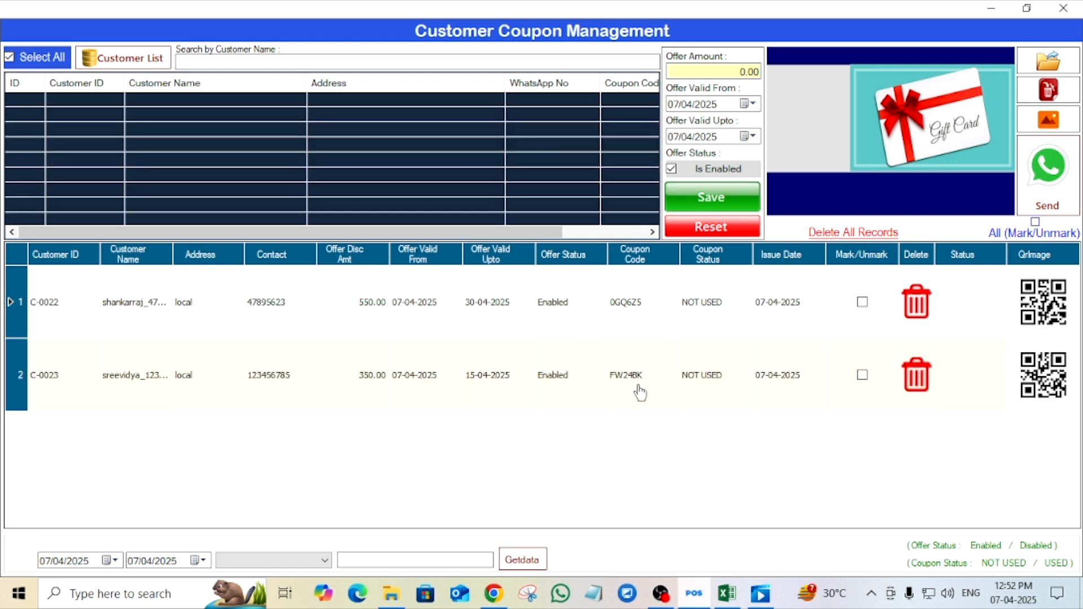
mouse_move(602, 357)
mouse_down()
mouse_move(658, 368)
mouse_move(663, 397)
mouse_up()
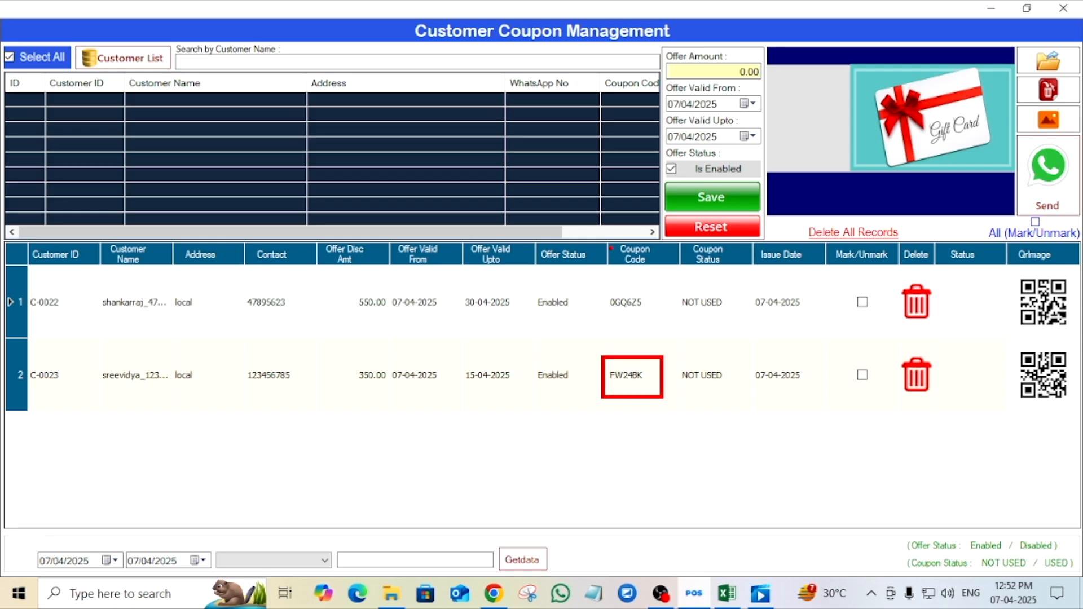
drag(609, 241, 678, 274)
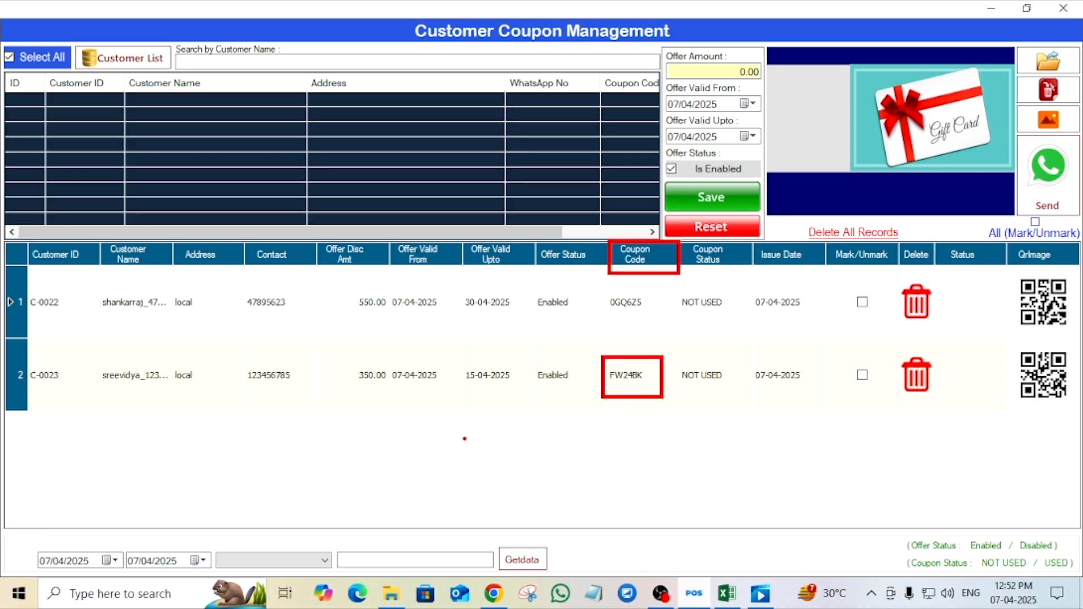
click(862, 375)
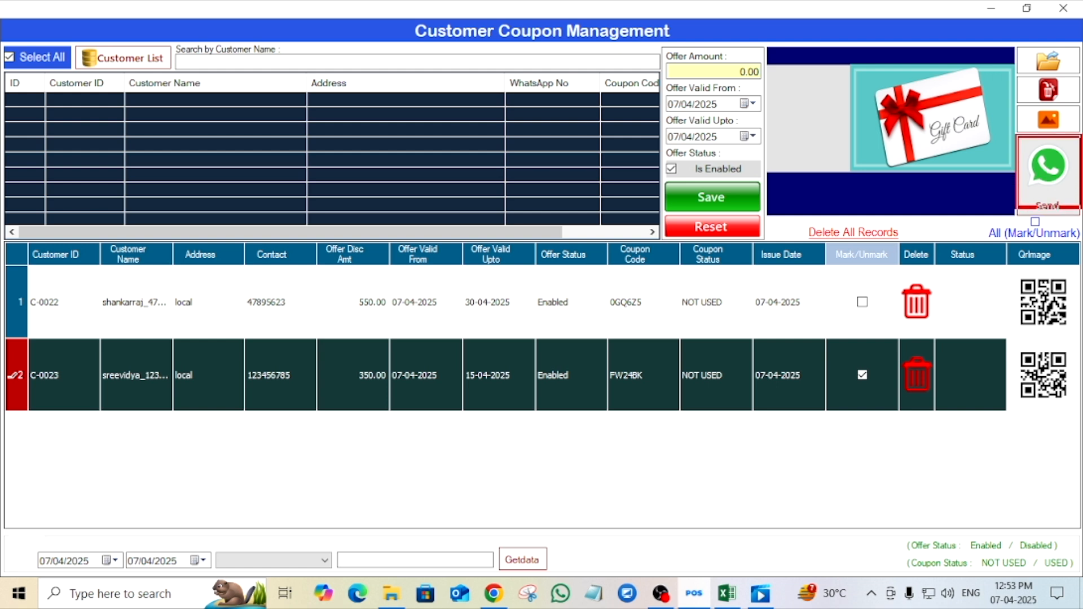
- Send the marked coupon via WhatsApp until status shows Success, then close Customer Coupon Management
click(1049, 167)
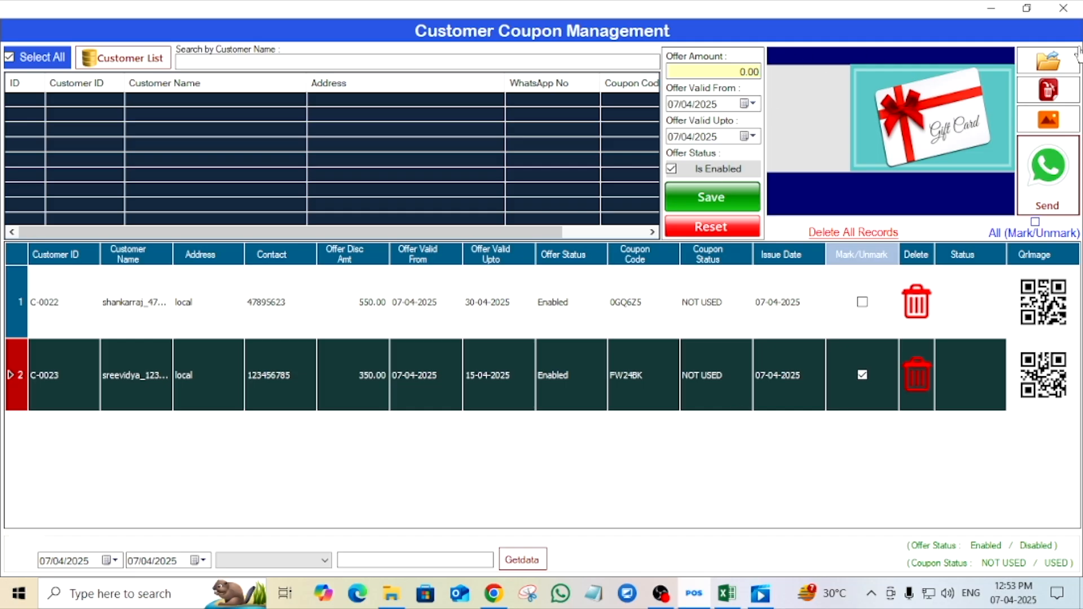
click(1049, 172)
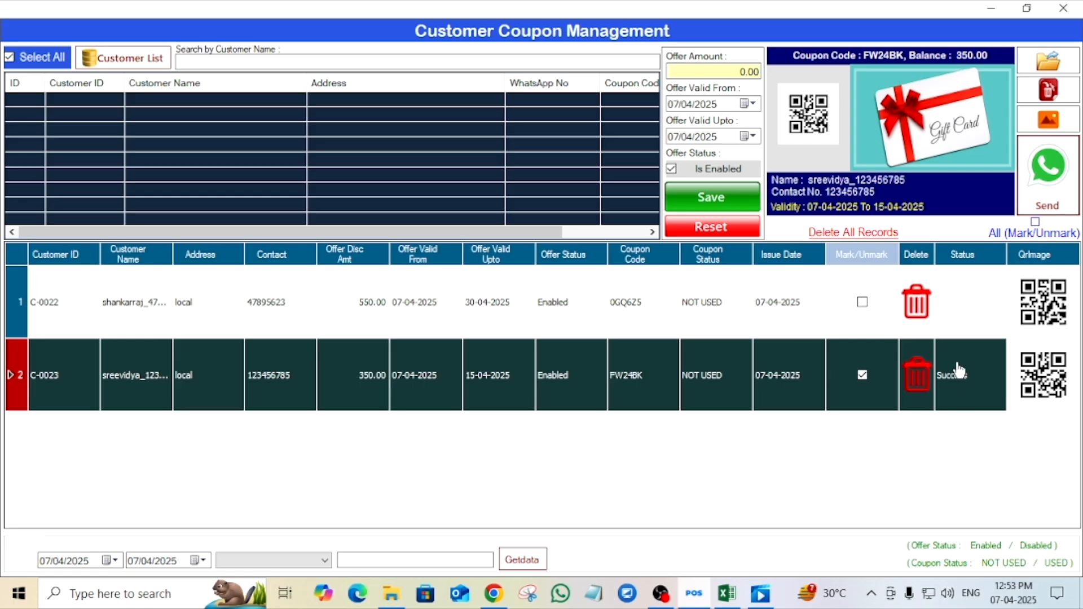
click(1053, 10)
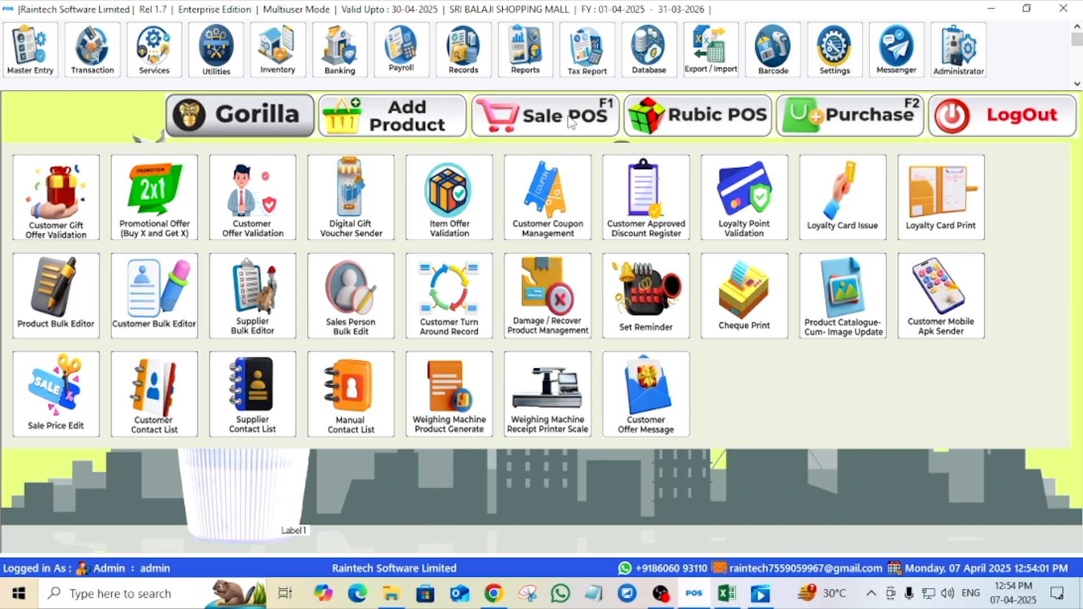
- Start a Sale POS bill and replace the Cash customer with the registered customer found by 'sr'
click(550, 121)
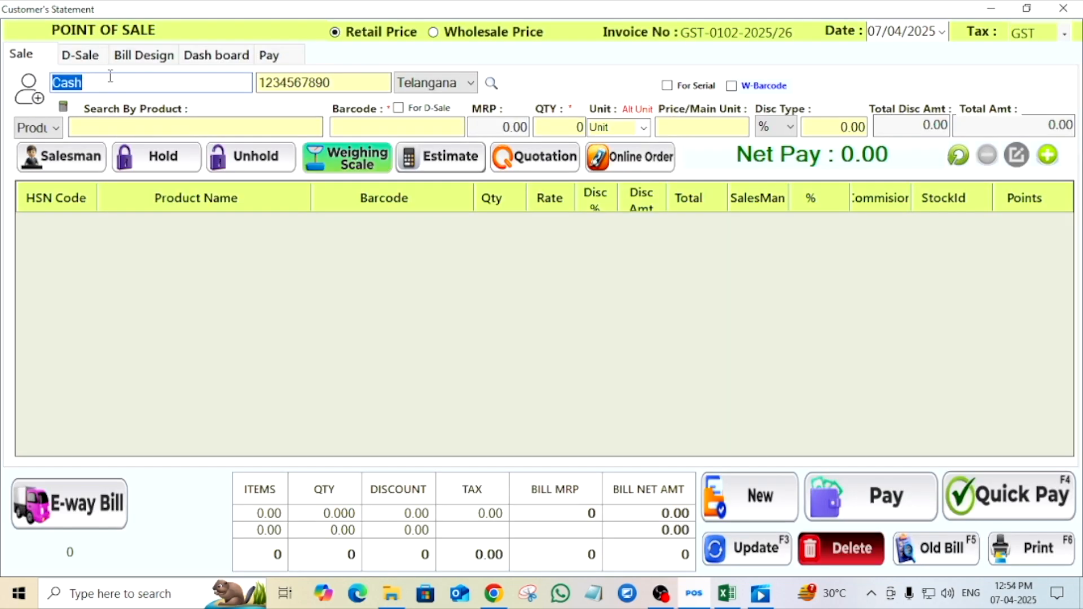
click(109, 79)
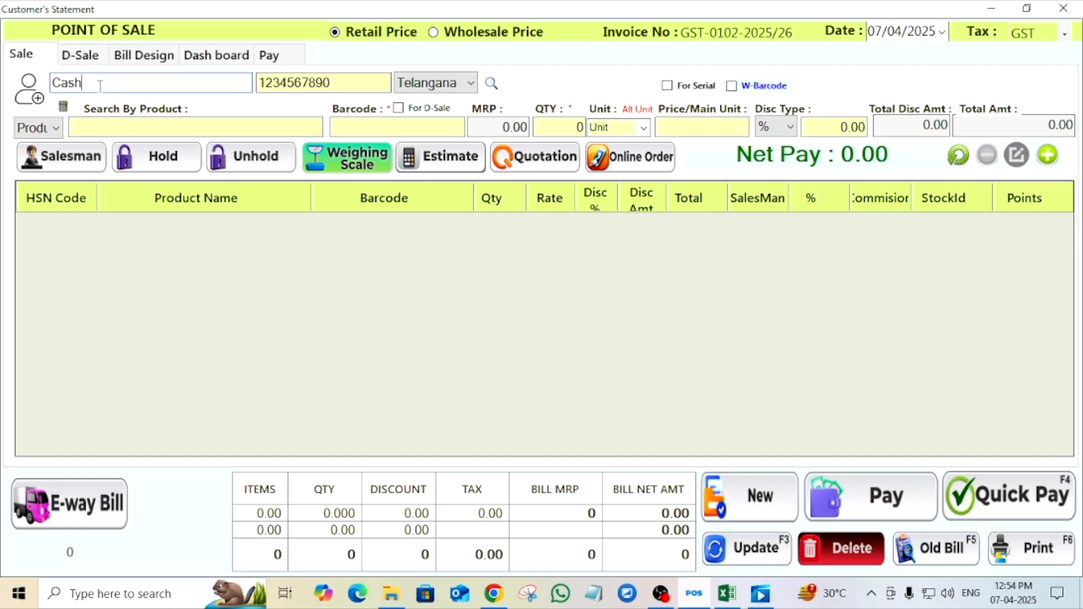
key(BackSpace)
key(BackSpace)
key(BackSpace)
key(BackSpace)
text(s)
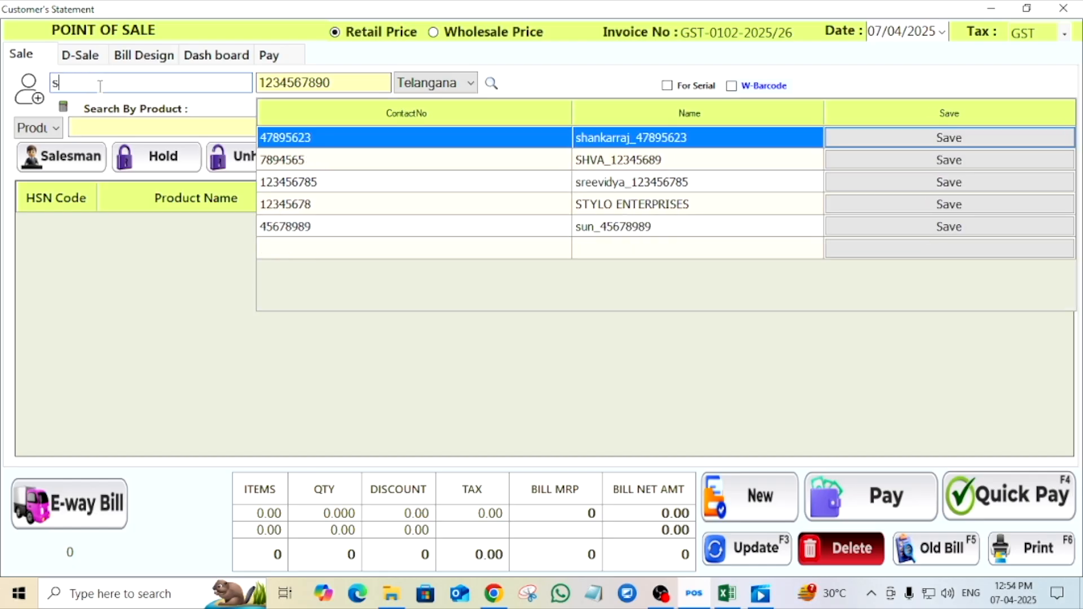
text(r)
click(607, 142)
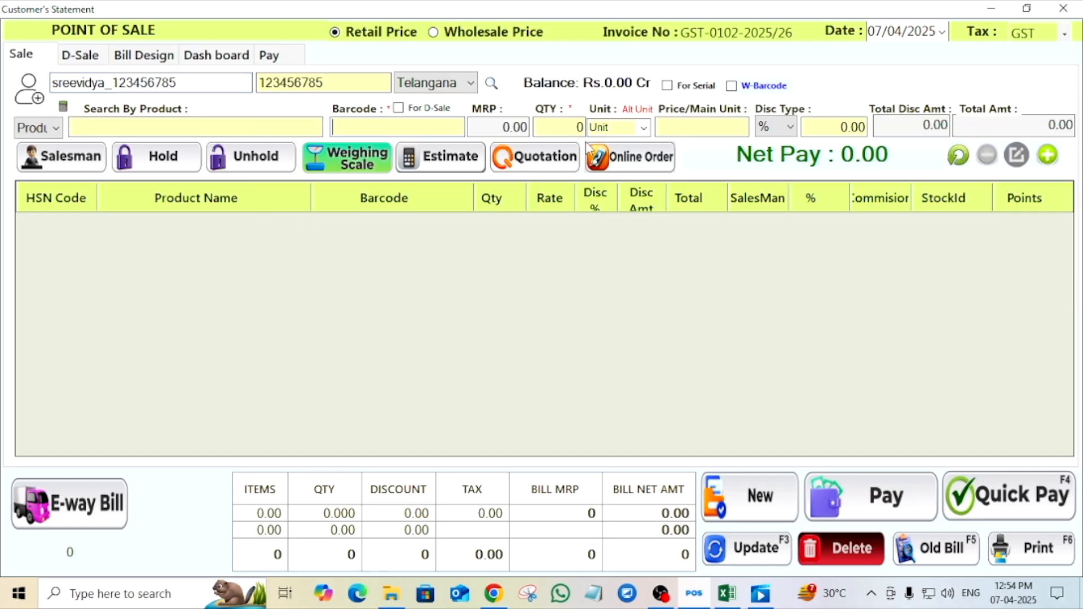
- Add LA FRESH GEL (472) and baby frock (604) to the bill, Net Pay 1076.00
click(177, 128)
double_click(88, 282)
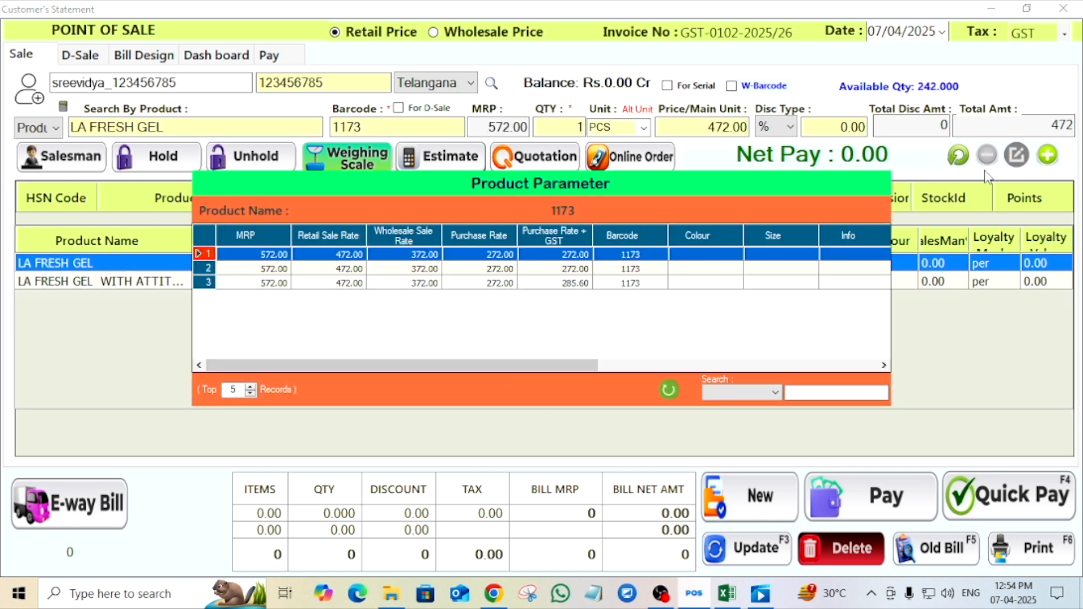
double_click(671, 255)
click(1059, 164)
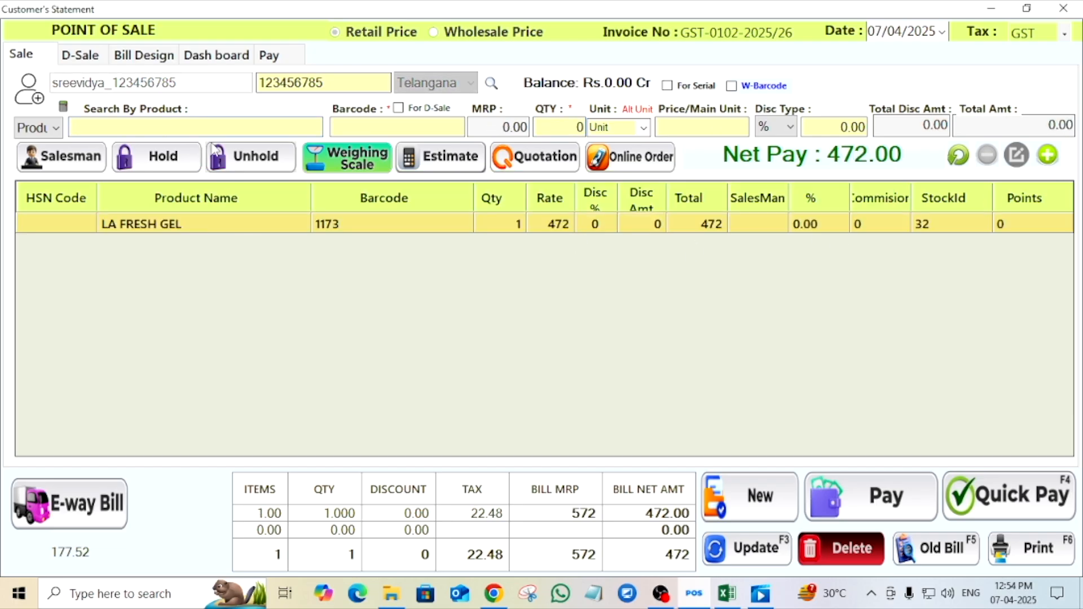
text(b)
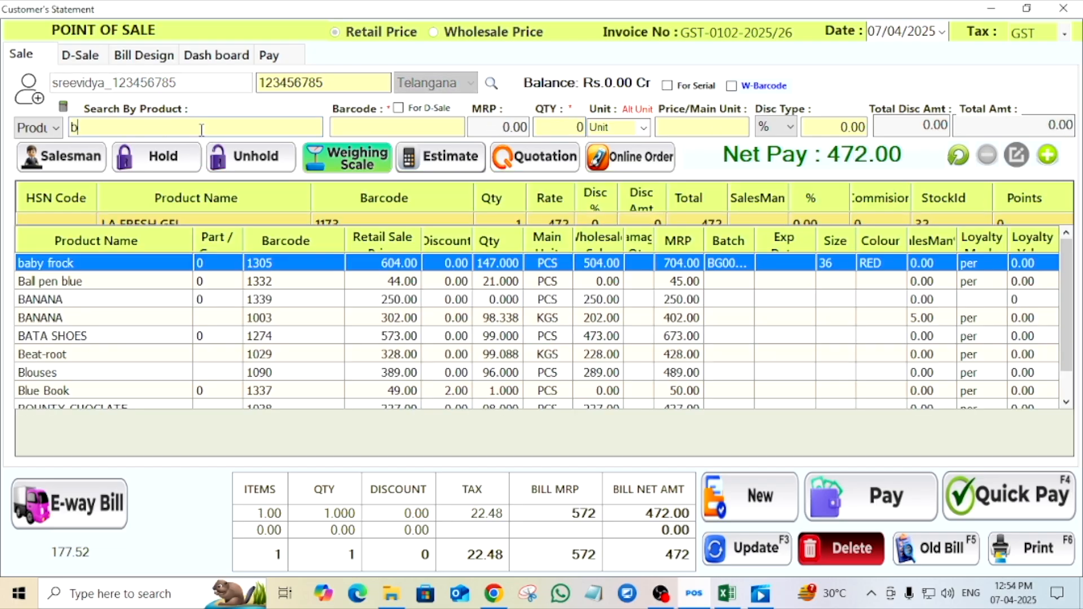
double_click(94, 264)
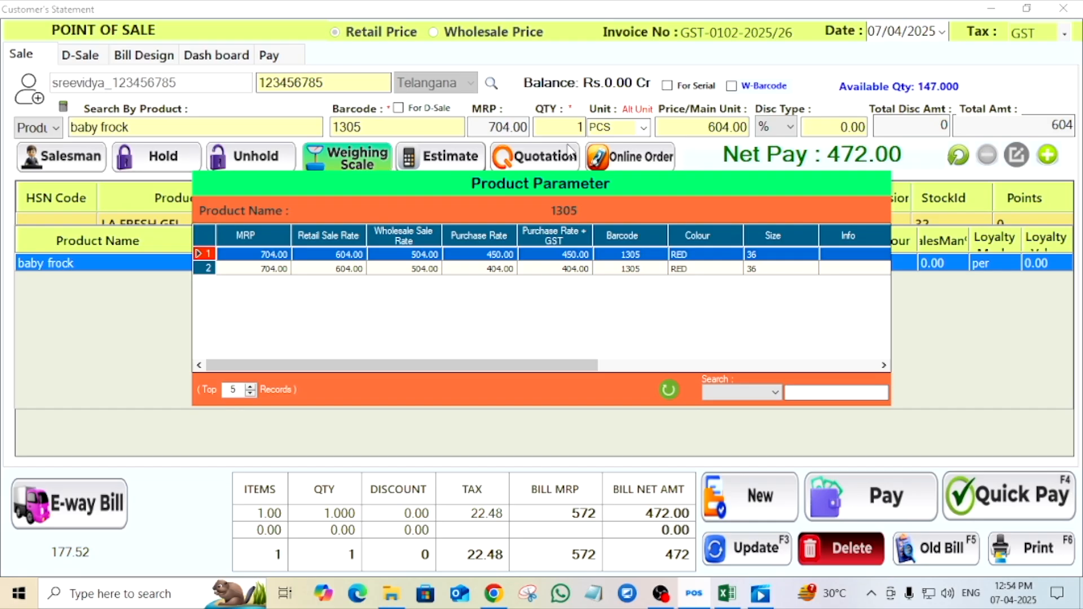
double_click(625, 267)
click(1038, 162)
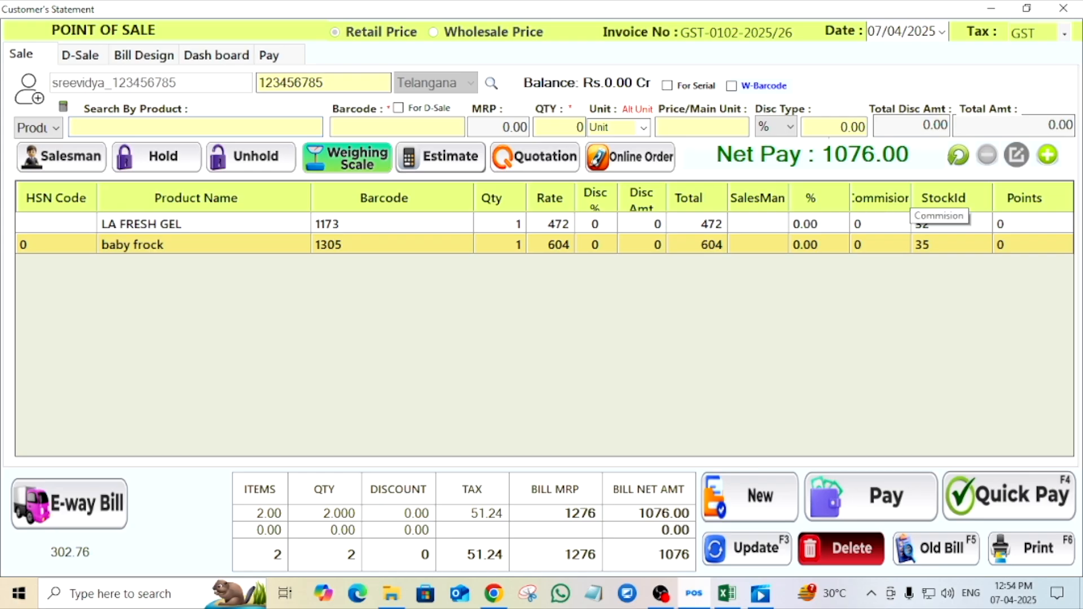
mouse_move(813, 140)
mouse_down()
mouse_move(886, 141)
mouse_move(922, 169)
mouse_up()
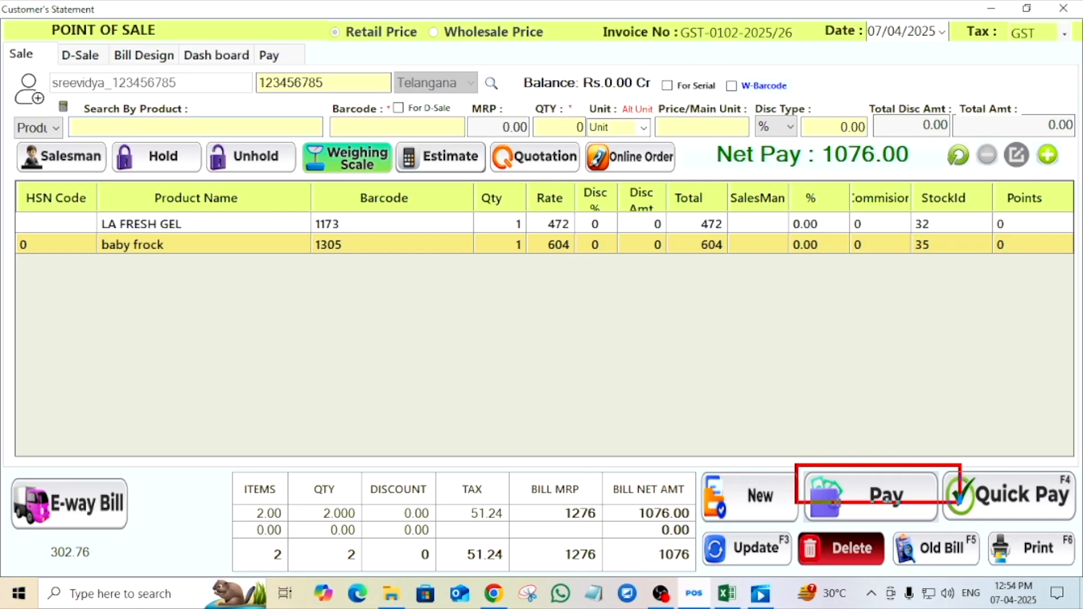
- Go to payment and look up the customer's coupon code, showing 350.00 NOT USED
click(885, 495)
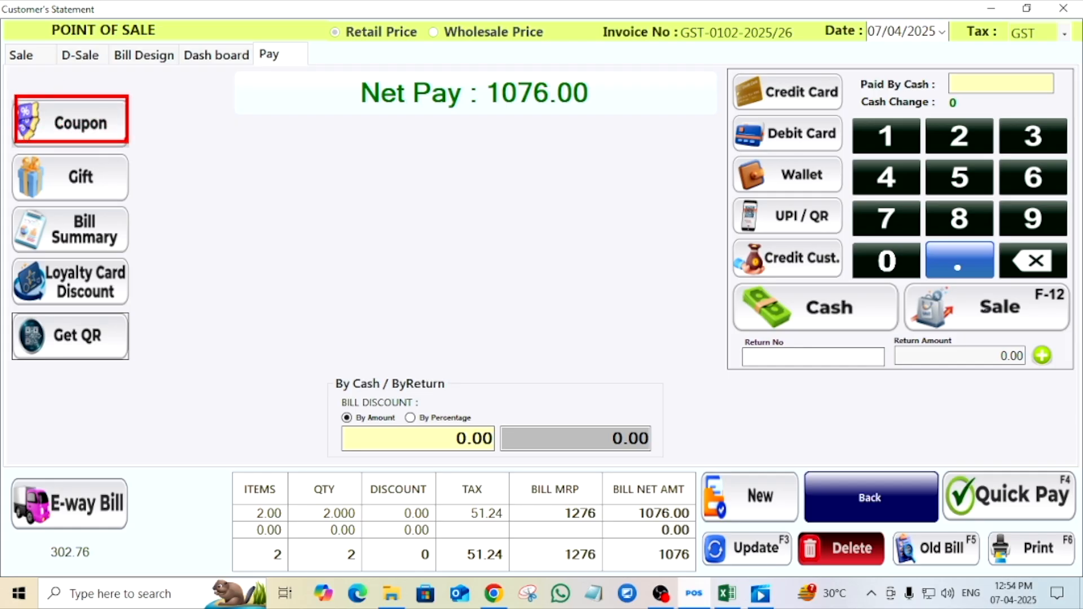
click(93, 124)
click(538, 207)
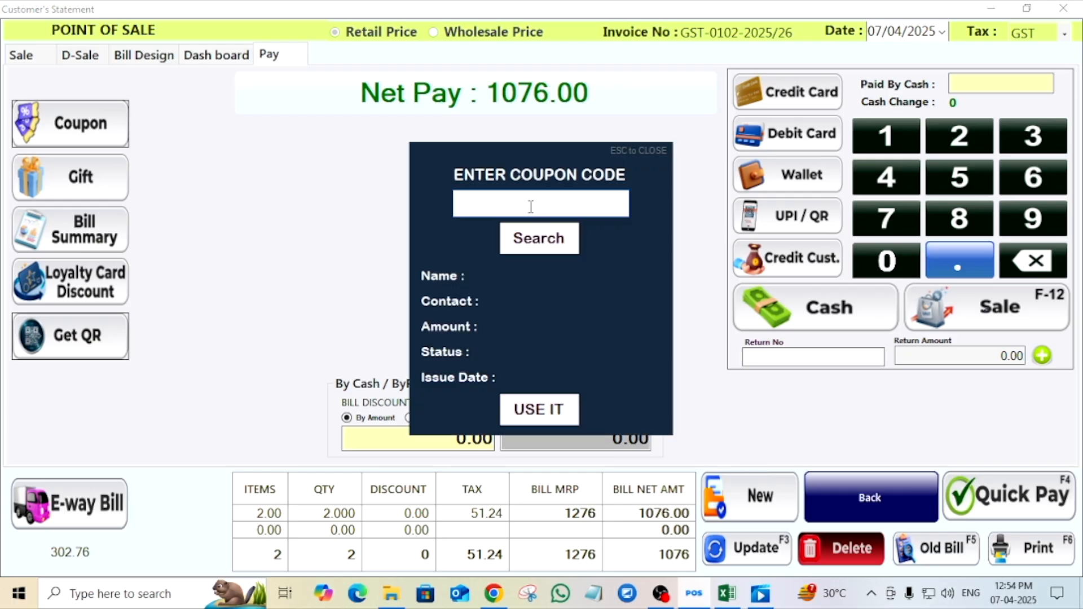
text(FW24BK)
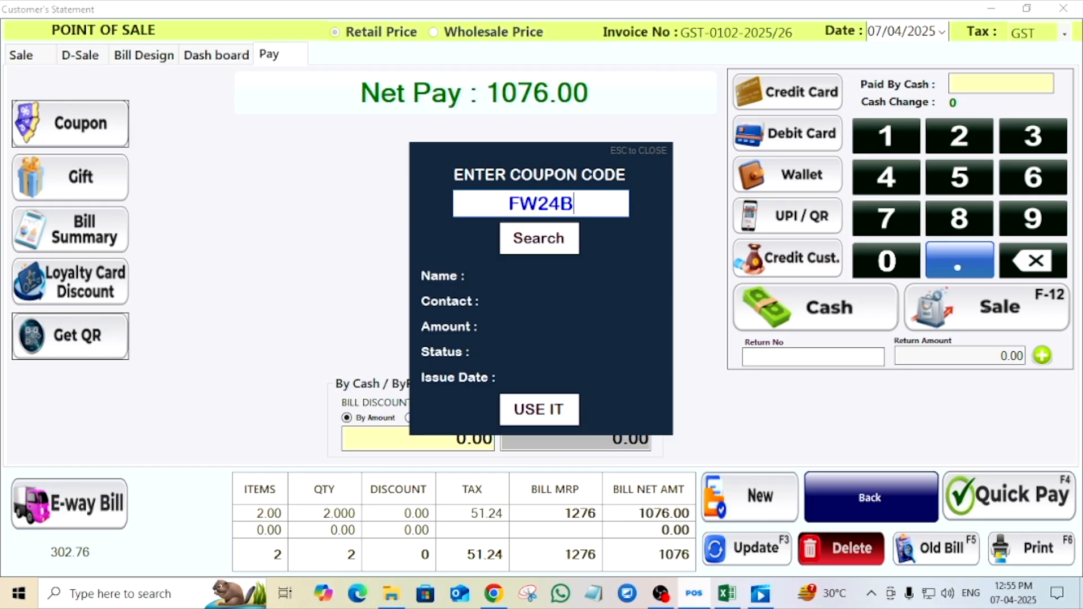
click(536, 246)
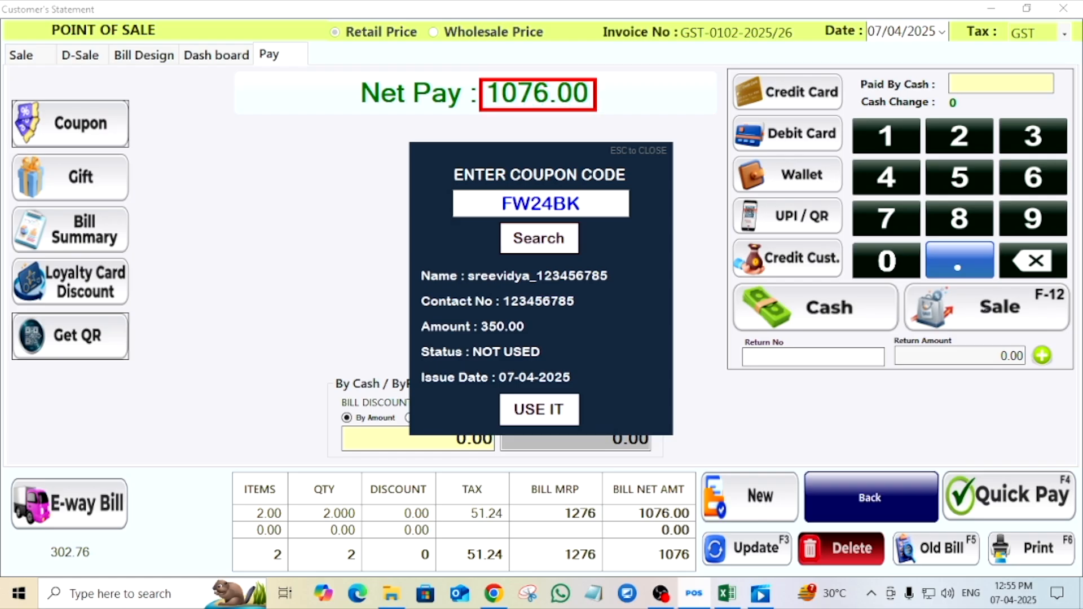
- Use the 350.00 coupon on the bill and confirm, dropping Net Pay to 696.00
click(563, 412)
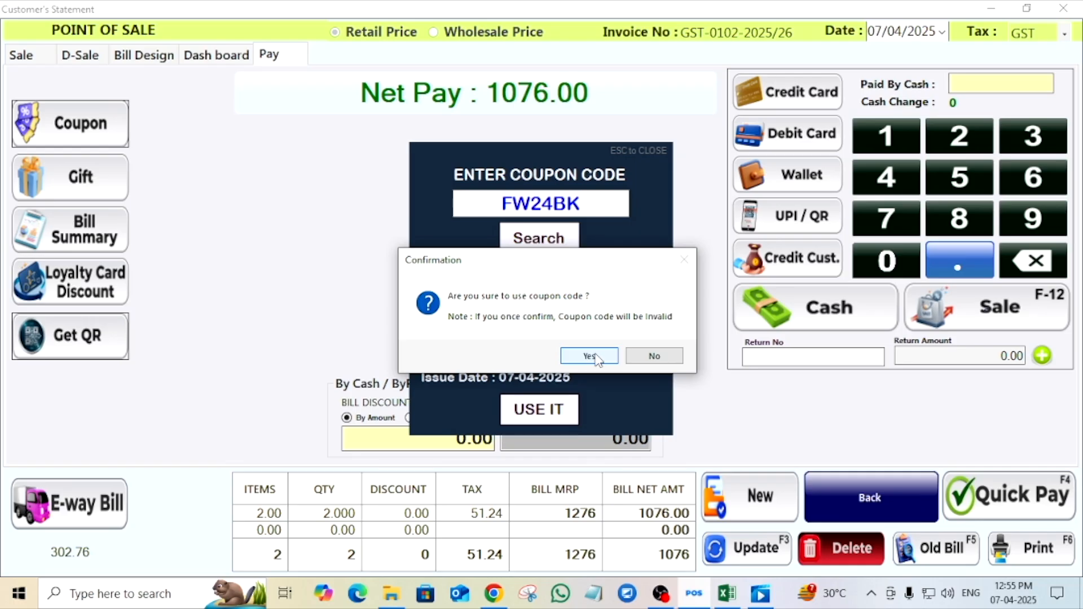
click(589, 356)
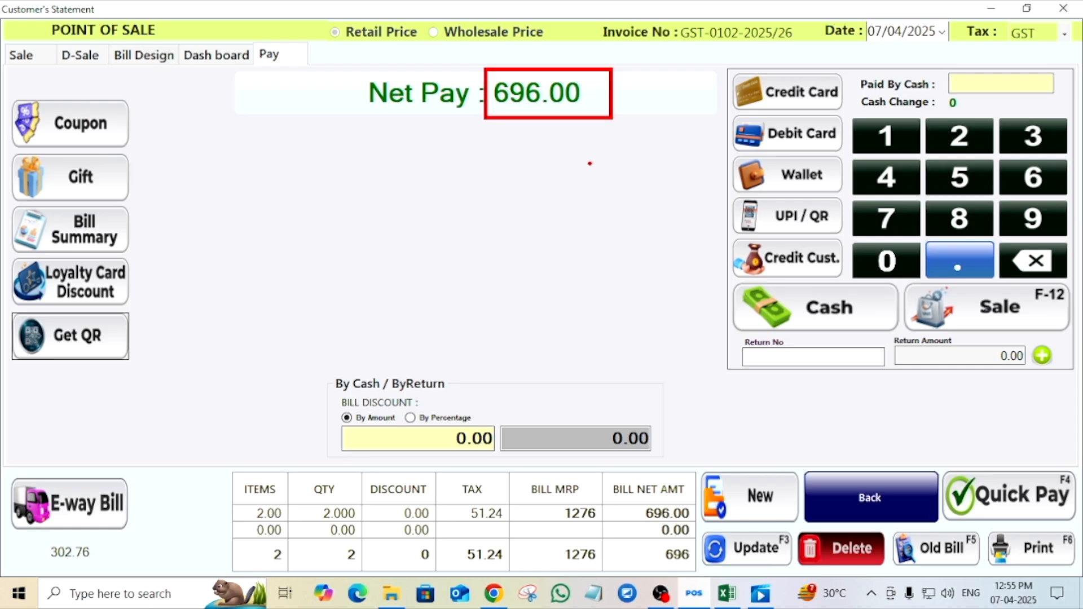
- Pay the bill in cash and save it, opening the receipt print preview for 696.00
click(850, 322)
click(562, 349)
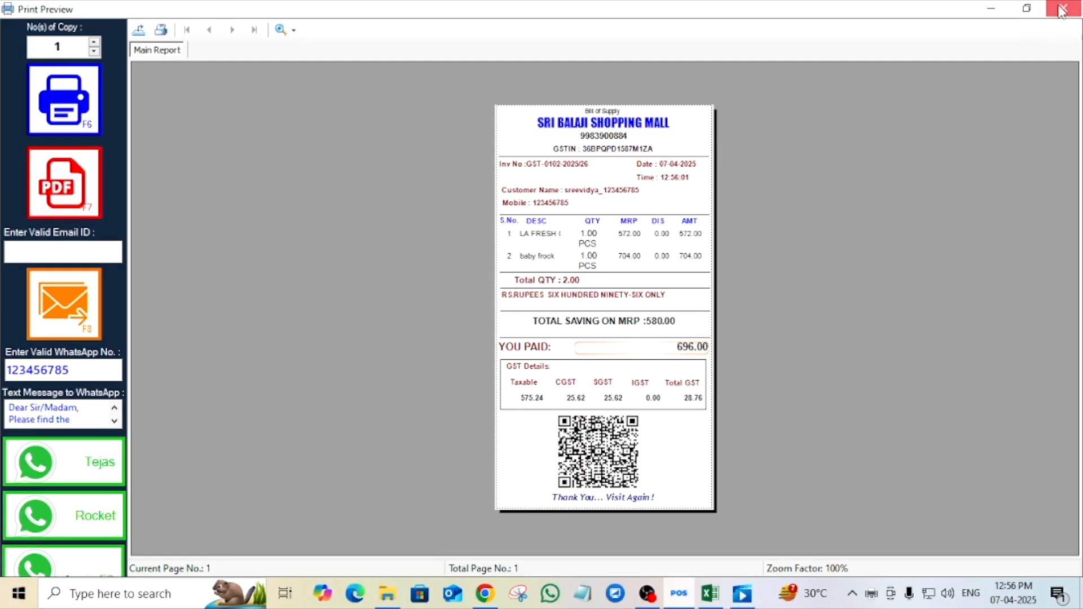
- Close the print preview and Point of Sale window, then hide the Utilities tiles
click(1044, 17)
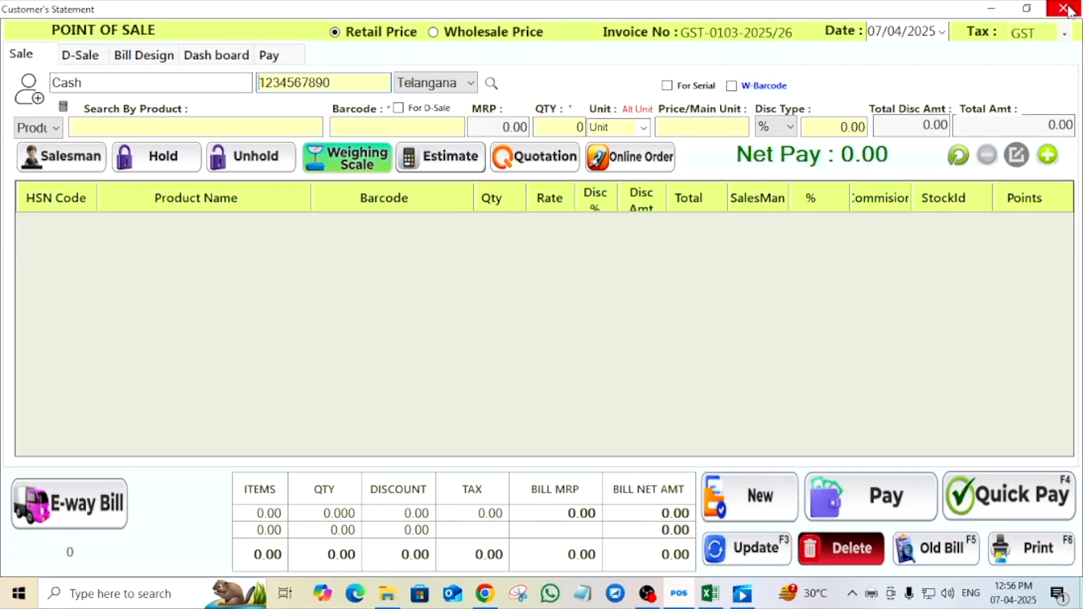
click(1062, 8)
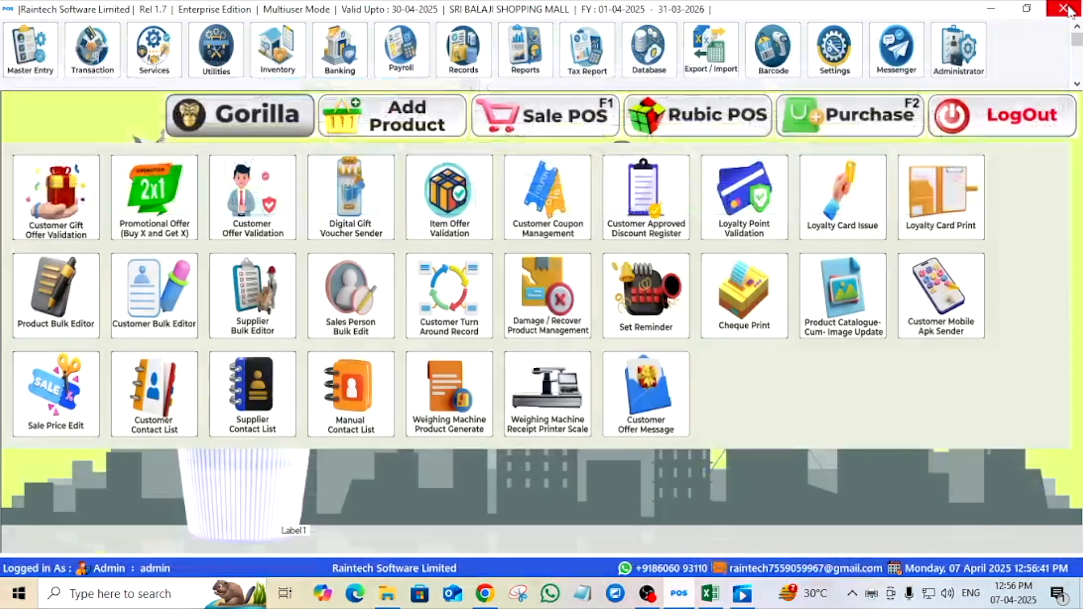
click(229, 68)
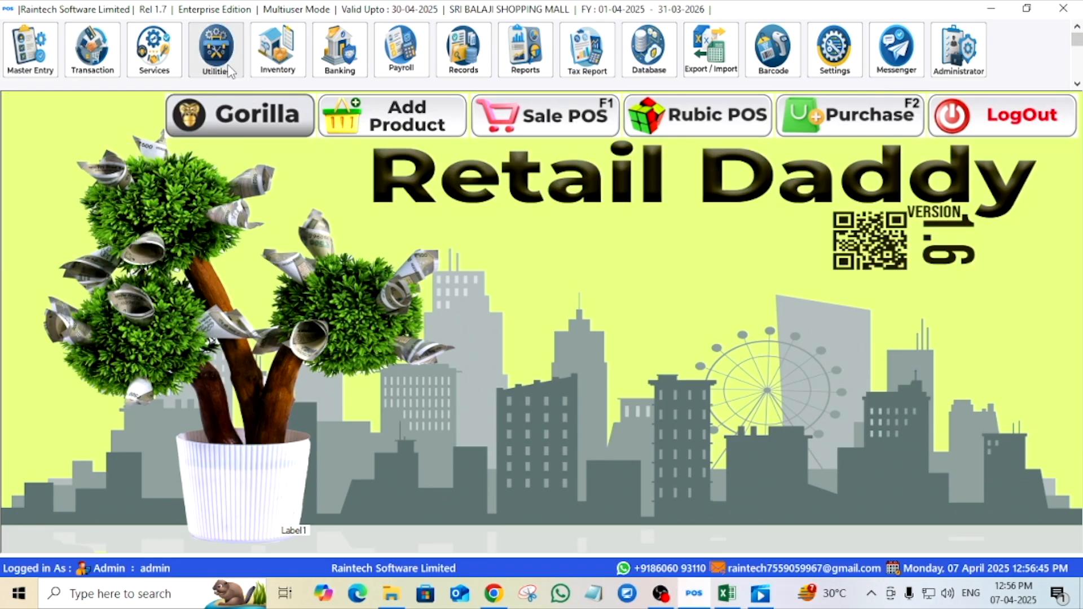